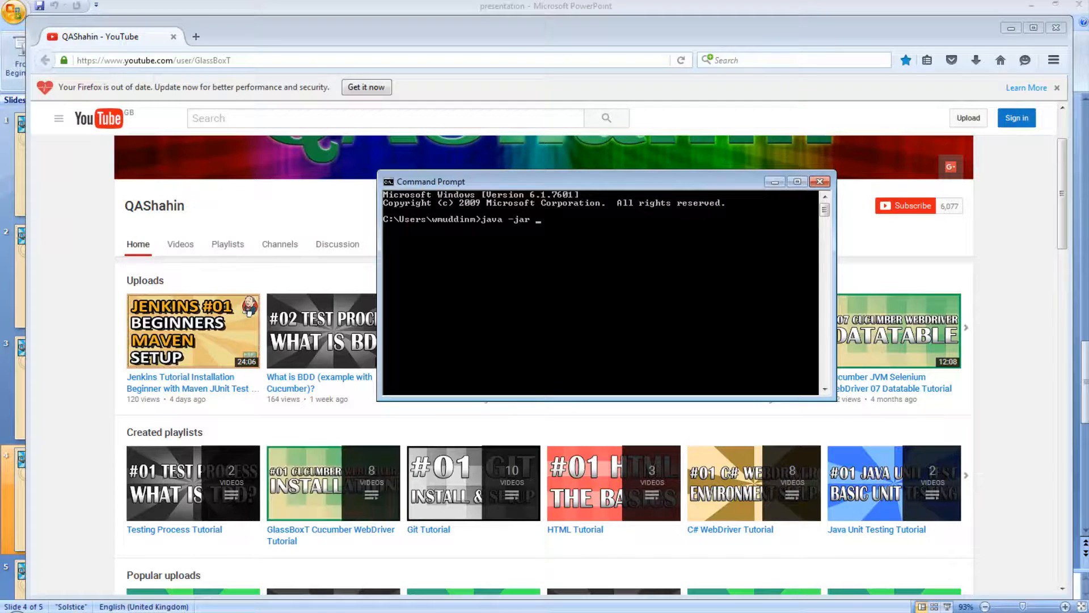
Start the Jenkins server by running java -jar C:\jenkins\jenkins.war in Command Prompt.
{"action": "key", "text": "super+e"}
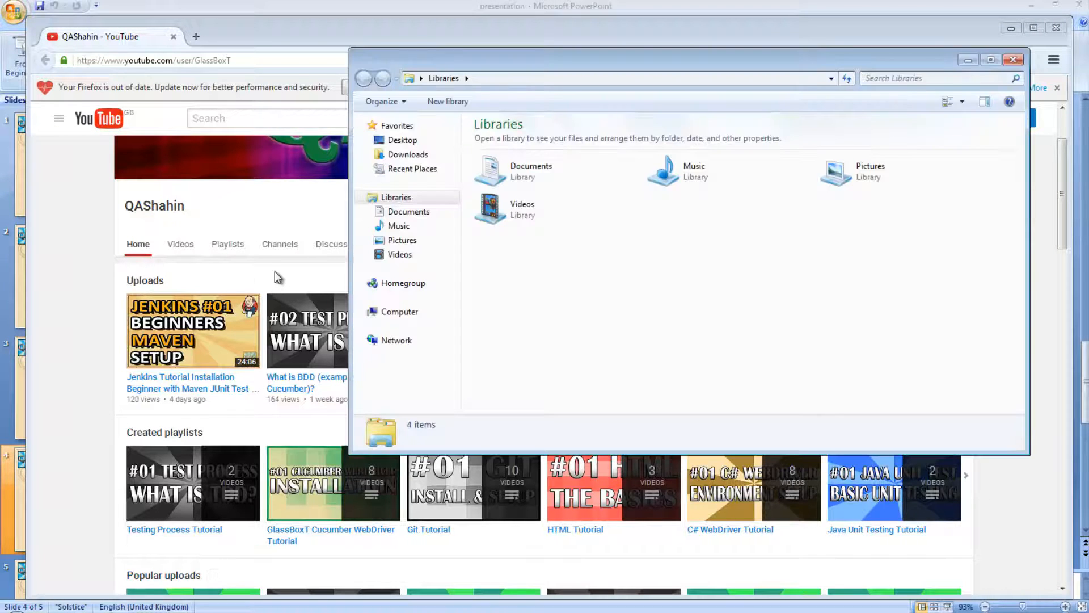
{"action": "left_click", "coordinate": [407, 312]}
{"action": "double_click", "coordinate": [527, 144]}
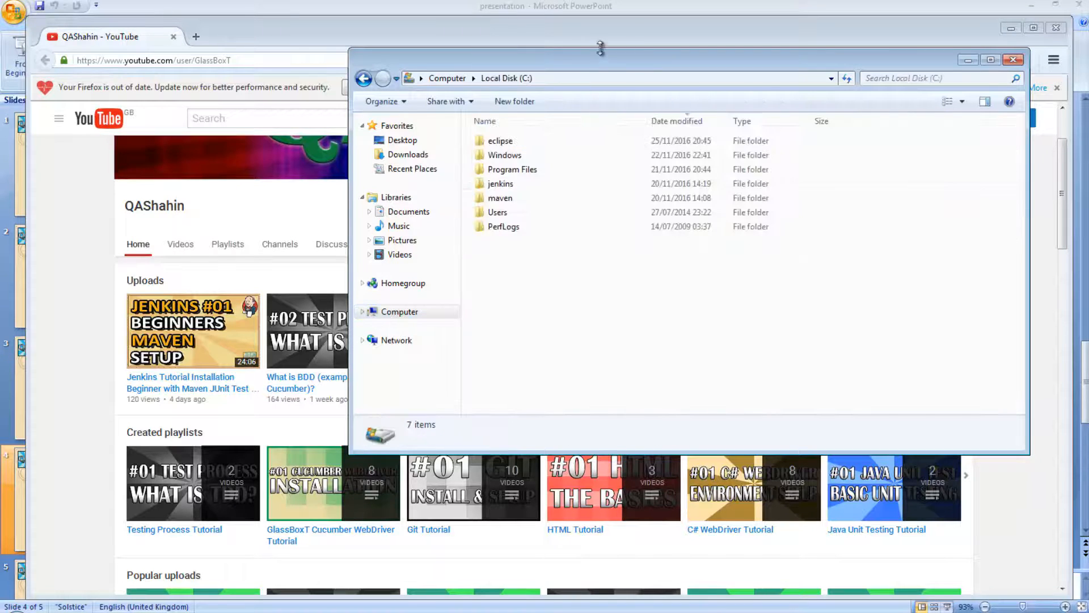
{"action": "left_click_drag", "start_coordinate": [586, 82], "coordinate": [319, 232]}
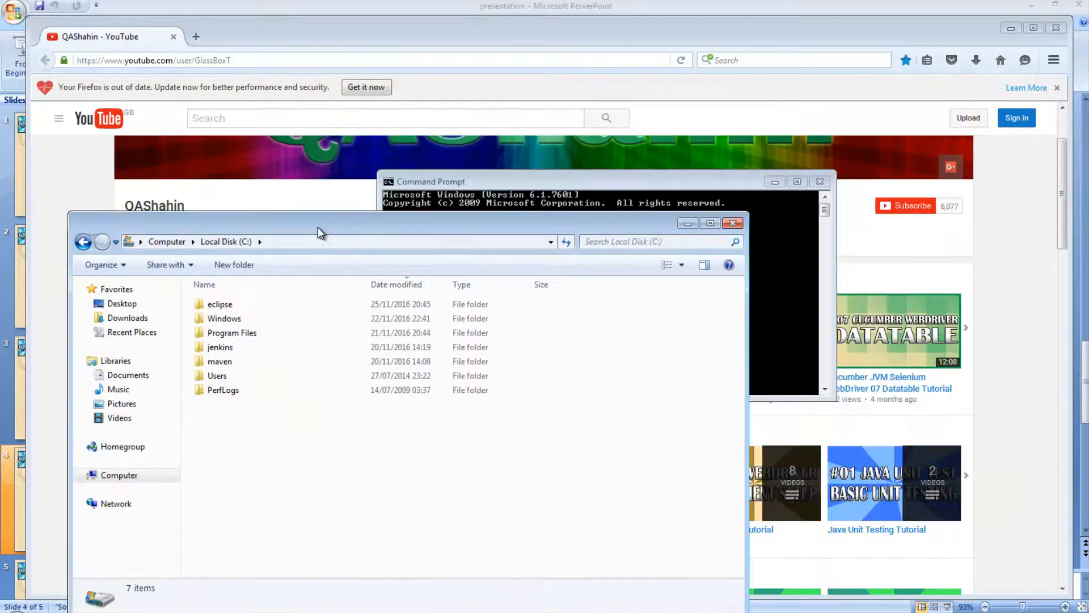
{"action": "double_click", "coordinate": [227, 351]}
{"action": "left_click", "coordinate": [299, 308]}
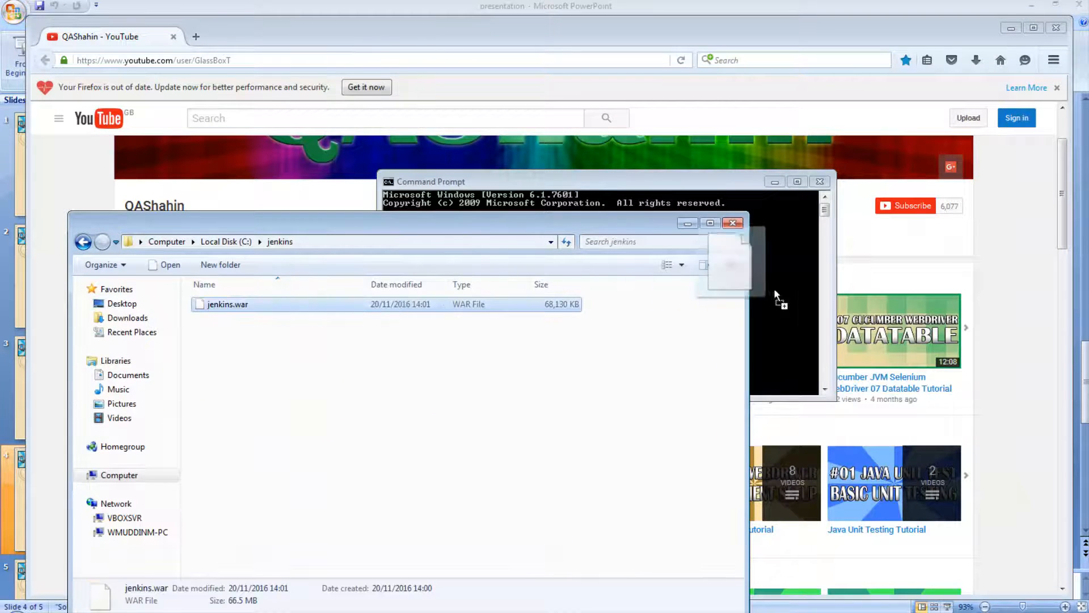
{"action": "left_click", "coordinate": [724, 180]}
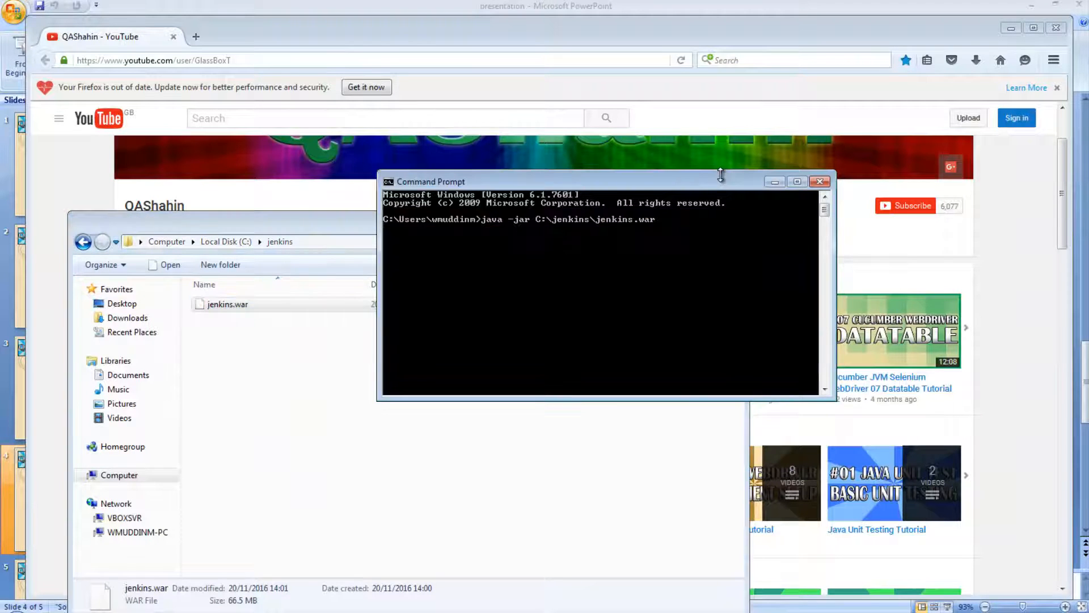
{"action": "key", "text": "Return"}
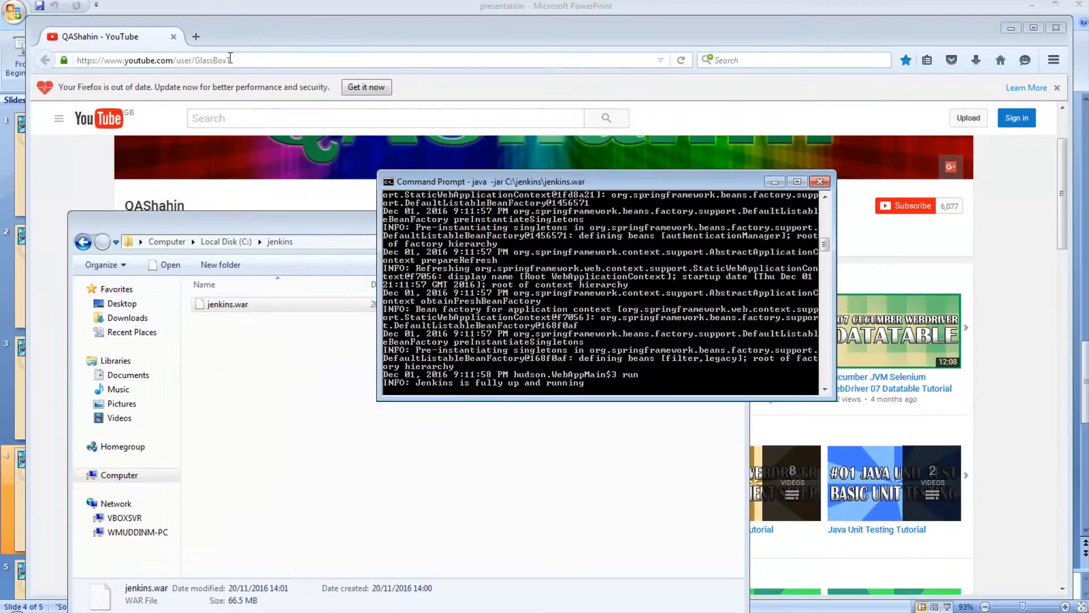
Go to localhost:8080 in Firefox to reach the Jenkins login page.
{"action": "left_click", "coordinate": [230, 58]}
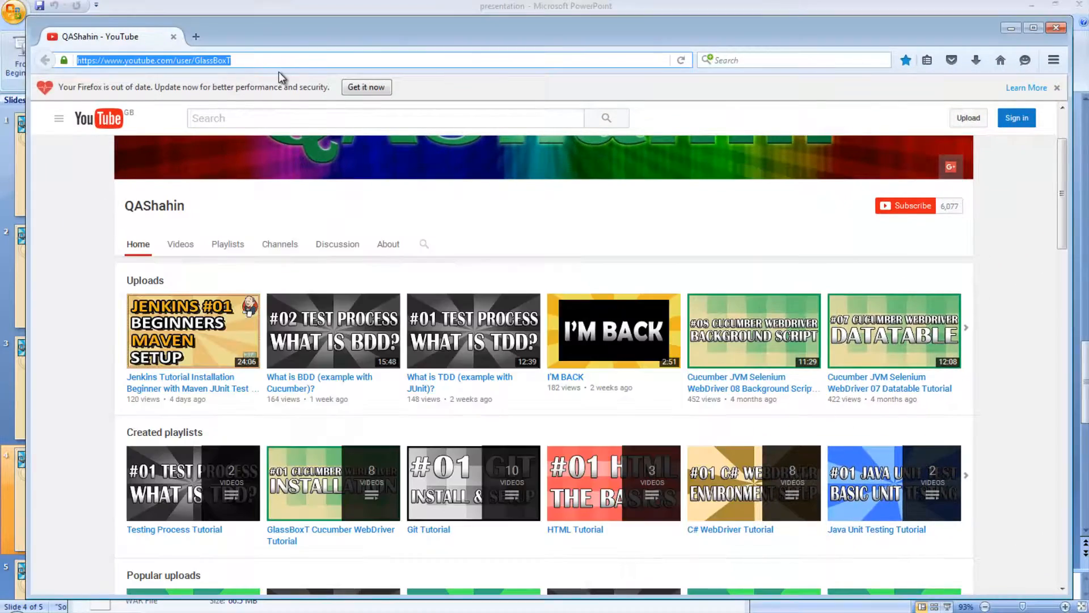
{"action": "type", "text": "localhost:"}
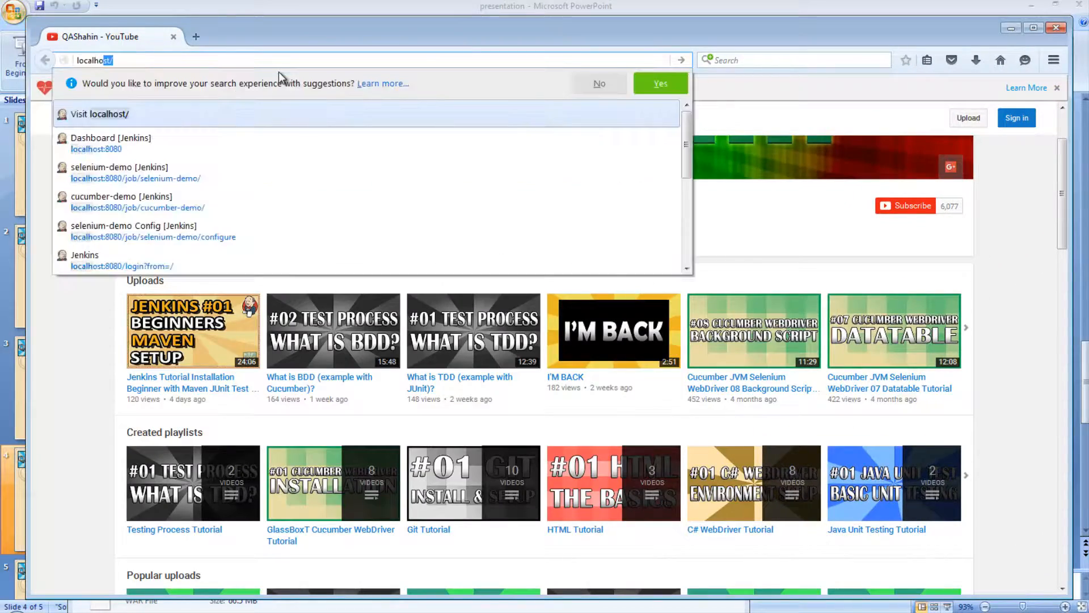
{"action": "type", "text": "80800"}
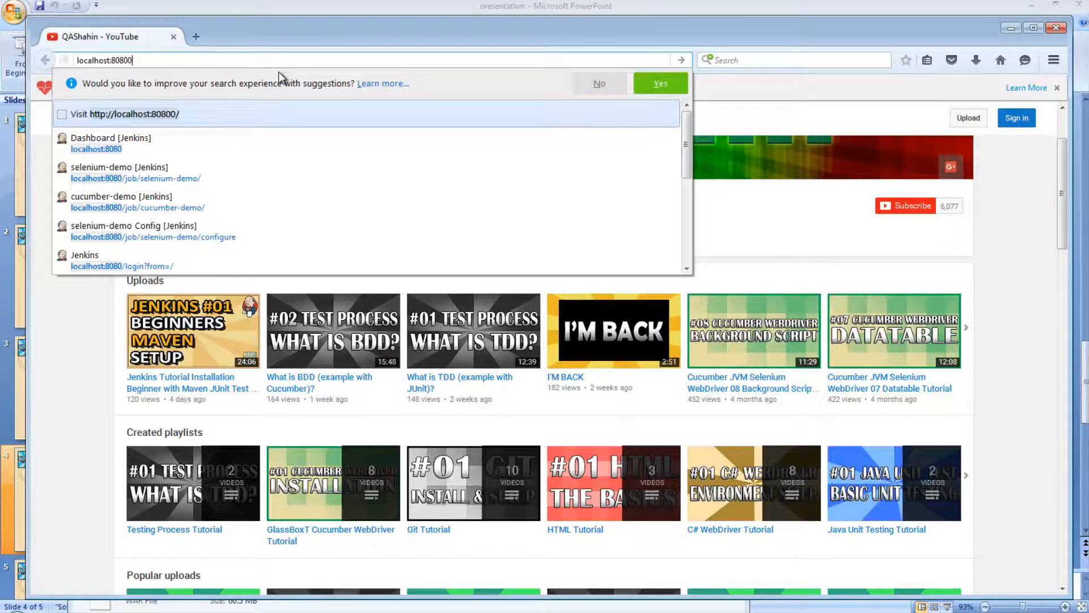
{"action": "key", "text": "Return"}
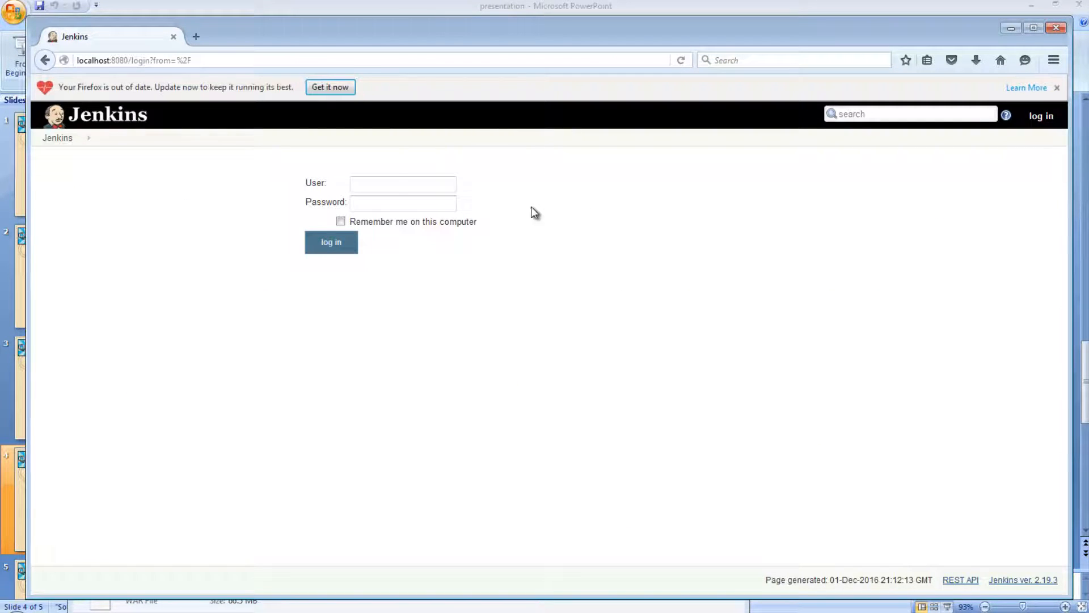
Sign in to Jenkins with the administrator's user name and password.
{"action": "left_click", "coordinate": [390, 182]}
{"action": "type", "text": "admin"}
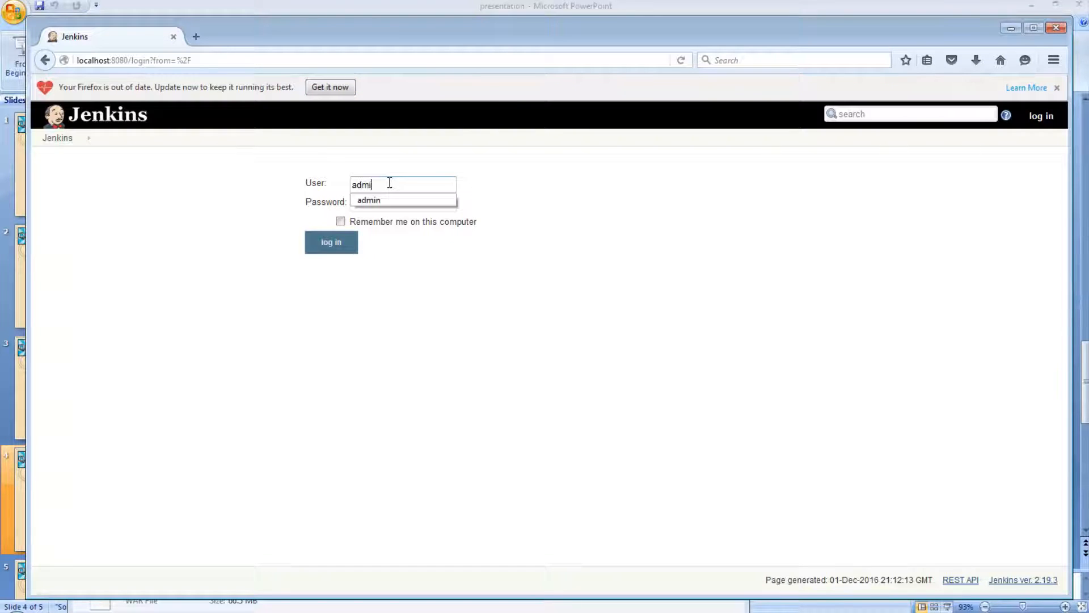
{"action": "key", "text": "Tab"}
{"action": "type", "text": "••••"}
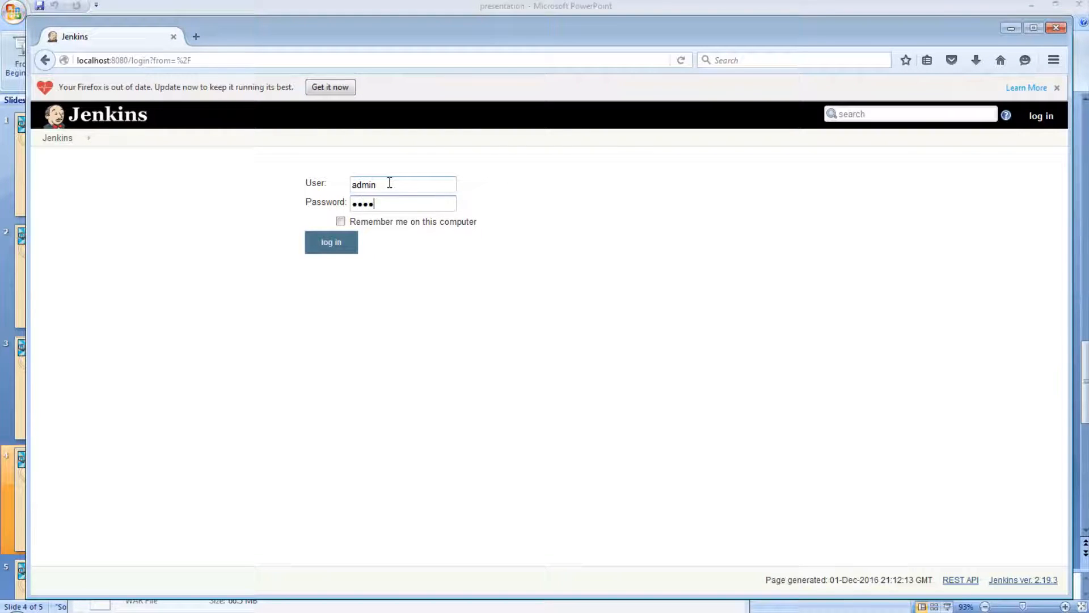
{"action": "type", "text": "••••"}
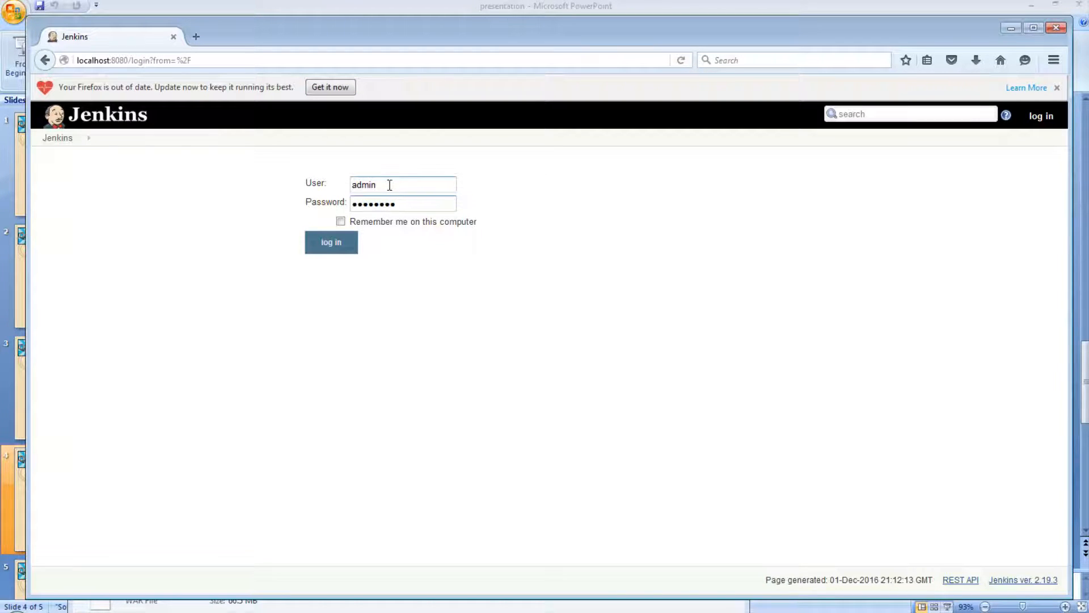
{"action": "left_click", "coordinate": [316, 247]}
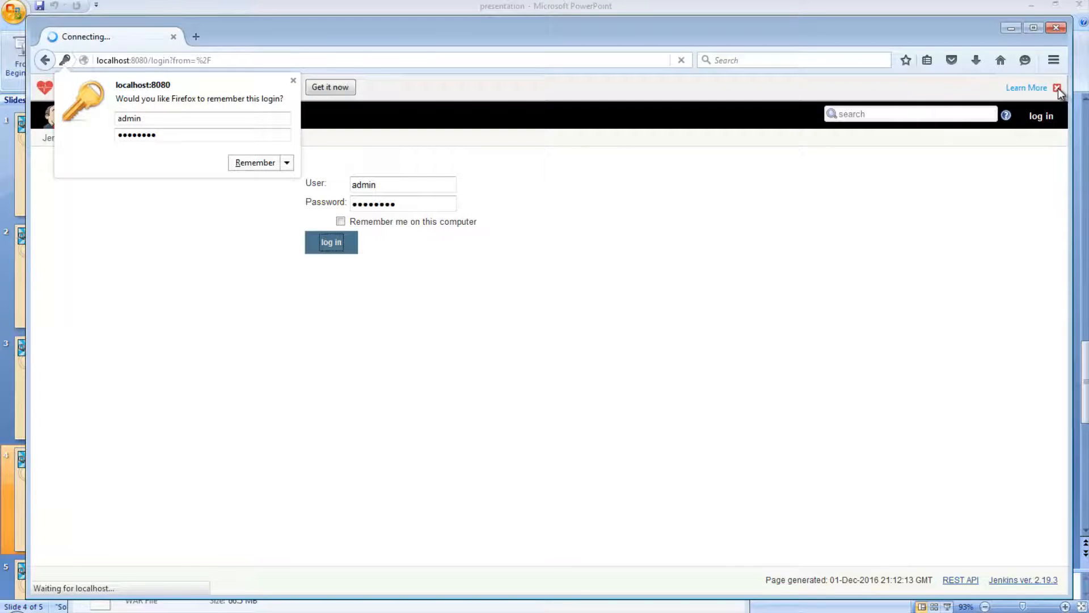
Dismiss the save-login prompt and open Configure for the cucumber-demo job.
{"action": "left_click", "coordinate": [291, 80]}
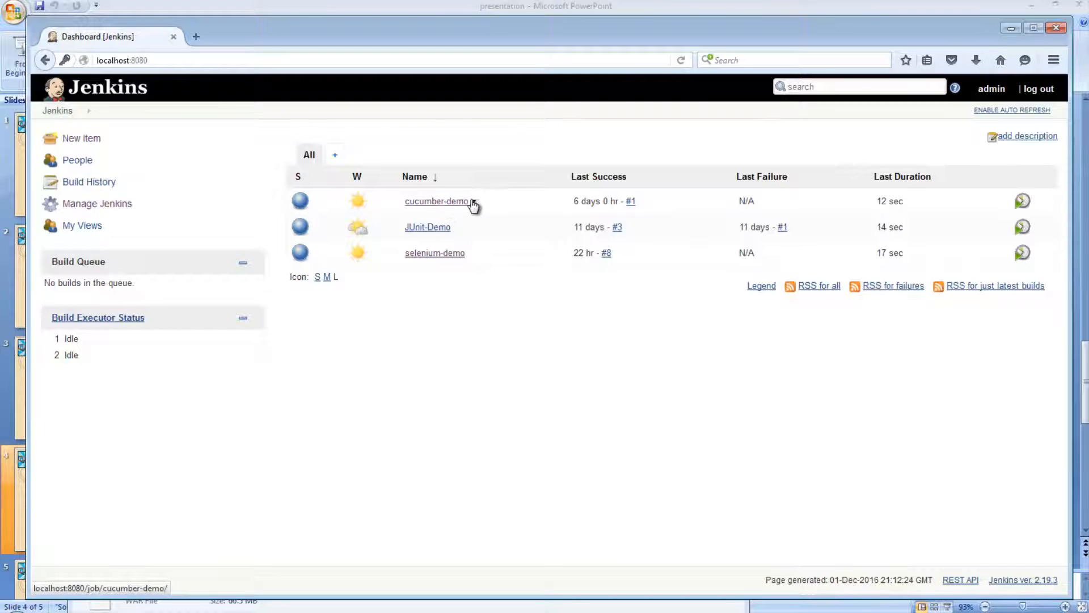
{"action": "left_click", "coordinate": [475, 202]}
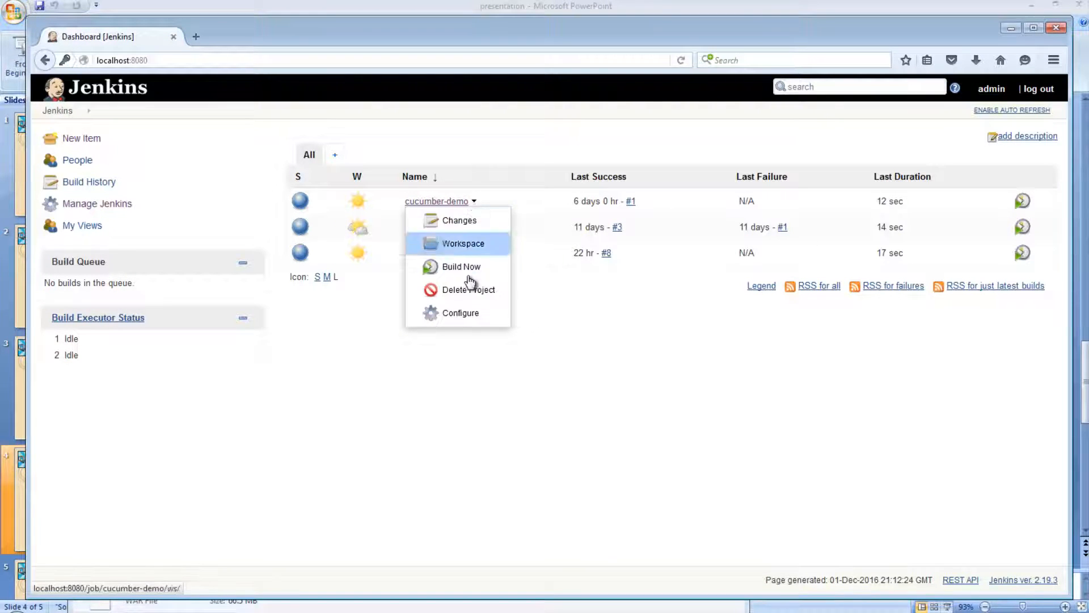
{"action": "left_click", "coordinate": [462, 315]}
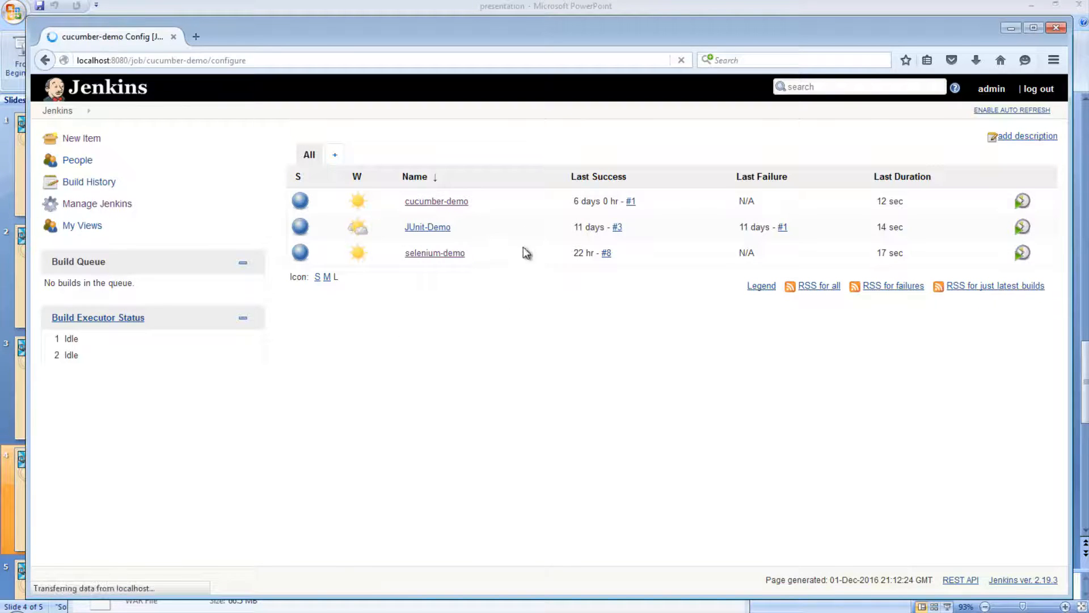
Tick Build periodically under Build Triggers, leaving the Schedule field empty.
{"action": "scroll", "coordinate": [188, 345], "scroll_direction": "down", "scroll_amount": 3}
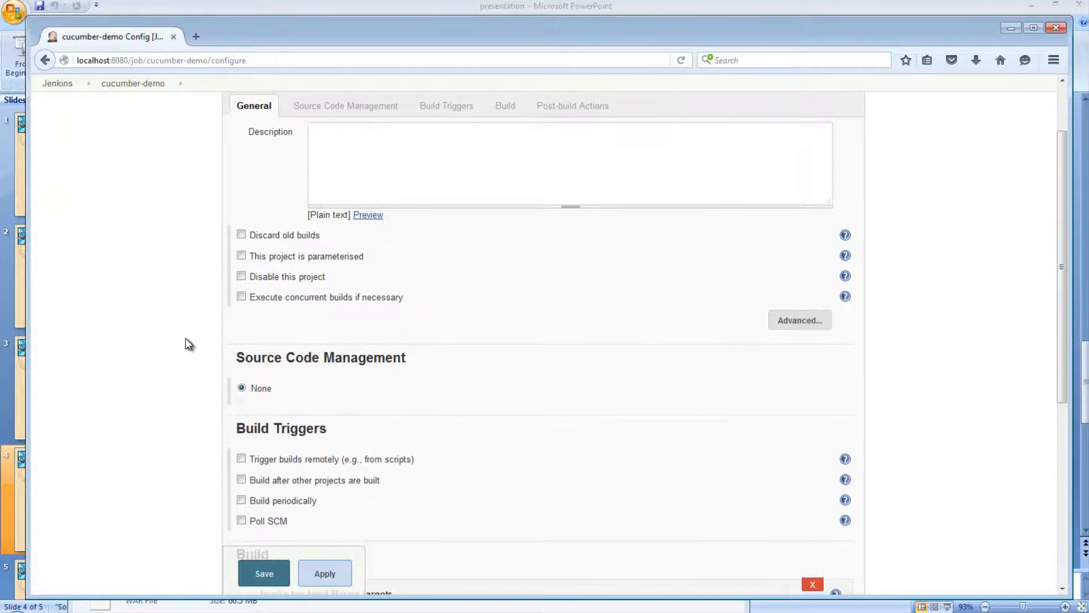
{"action": "scroll", "coordinate": [185, 337], "scroll_direction": "down", "scroll_amount": 1}
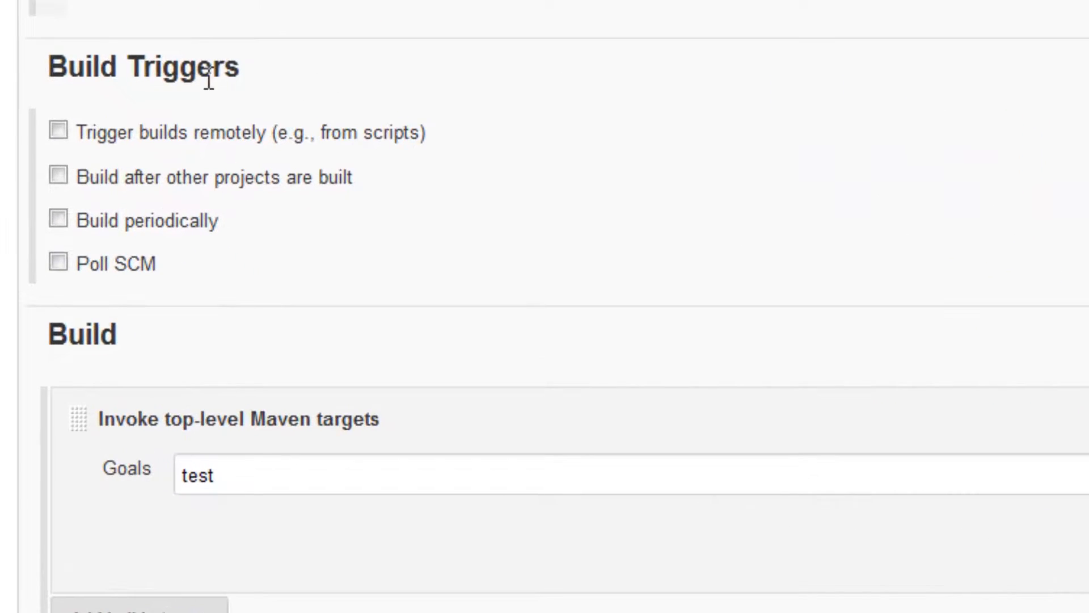
{"action": "left_click", "coordinate": [59, 217]}
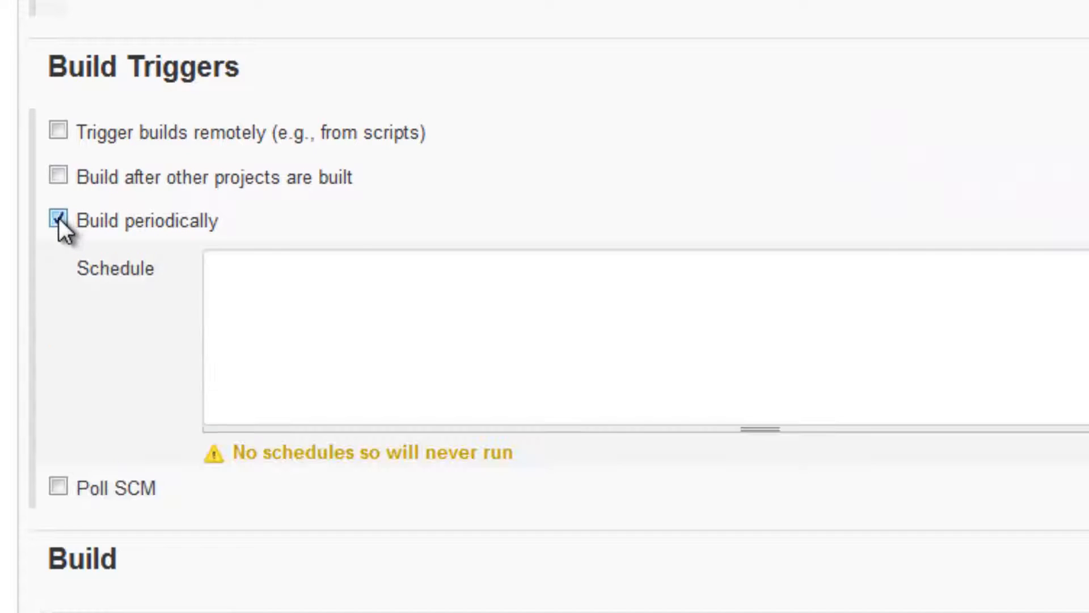
{"action": "left_click", "coordinate": [336, 309]}
Enter */1 * * * * in the Schedule field so cucumber-demo builds every minute.
{"action": "left_click", "coordinate": [265, 263]}
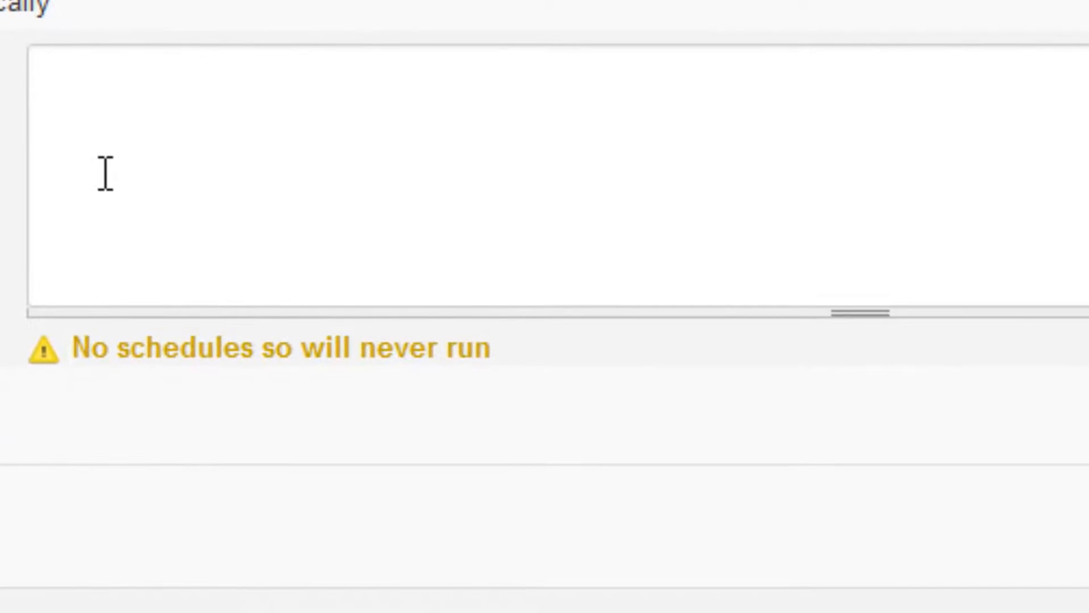
{"action": "type", "text": "* * * * *"}
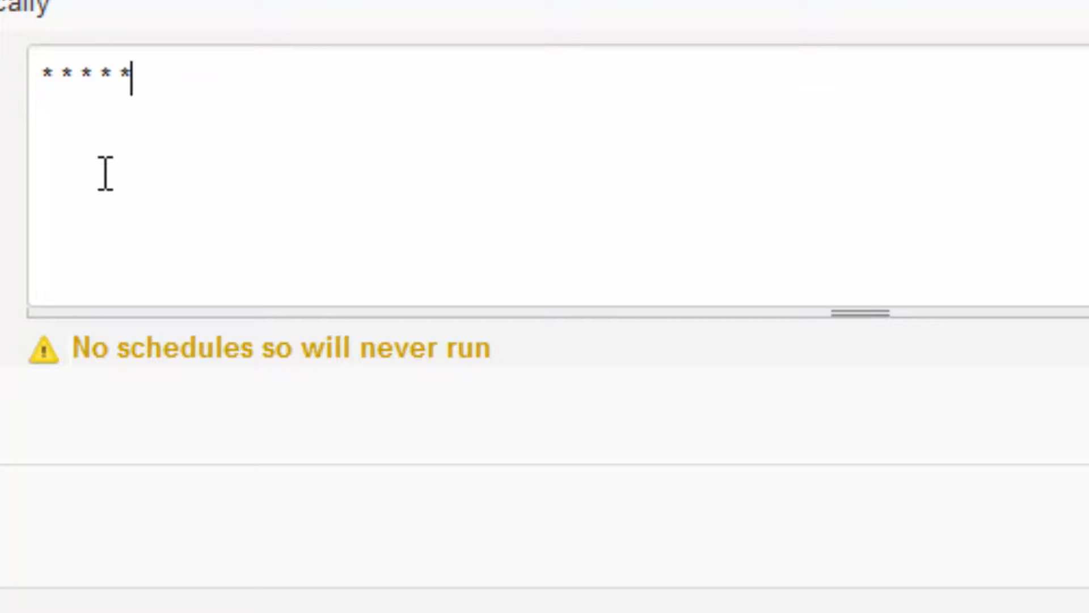
{"action": "left_click", "coordinate": [57, 96]}
{"action": "type", "text": "/1"}
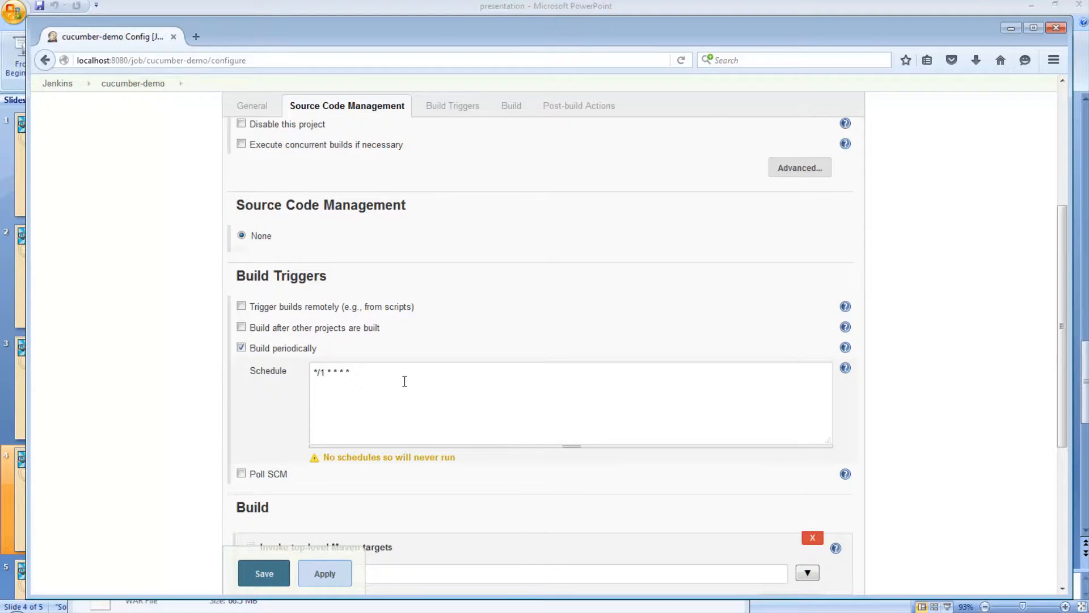
{"action": "scroll", "coordinate": [391, 382], "scroll_direction": "up", "scroll_amount": 5}
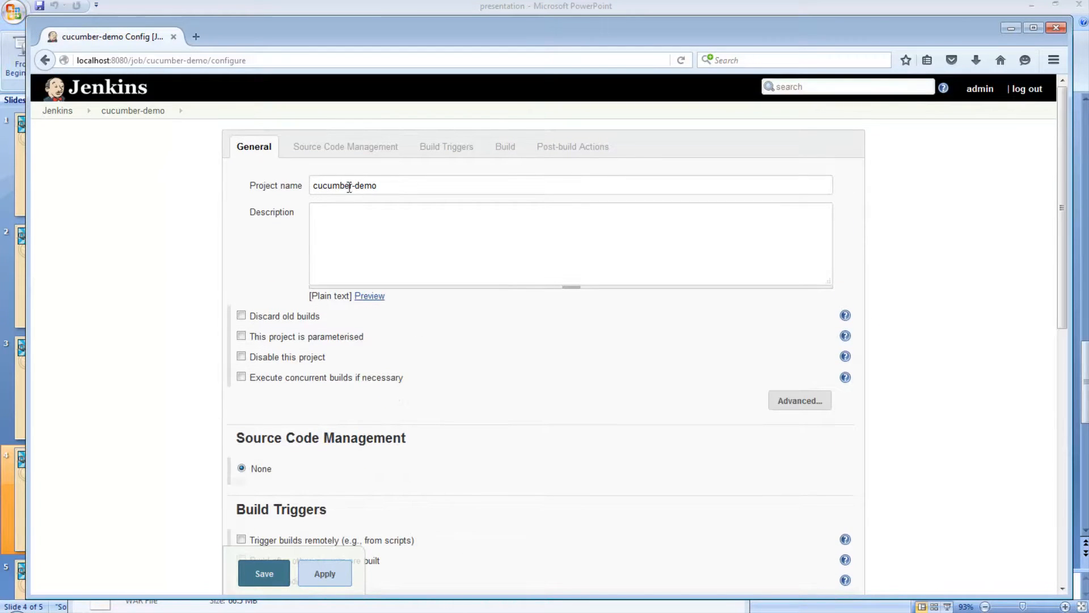
{"action": "left_click_drag", "start_coordinate": [392, 185], "coordinate": [282, 199]}
{"action": "scroll", "coordinate": [397, 465], "scroll_direction": "down", "scroll_amount": 6}
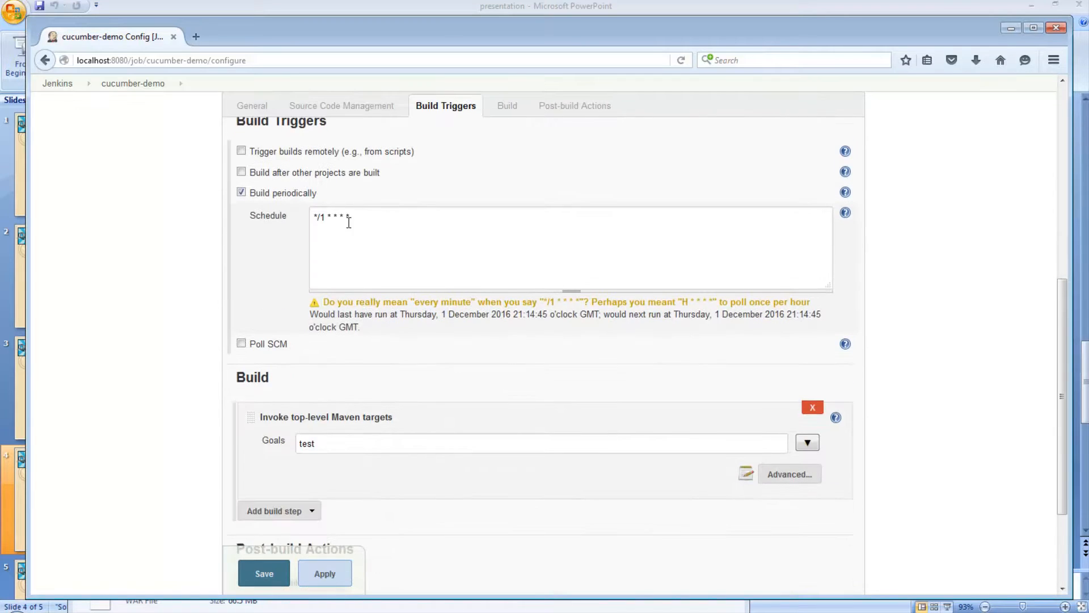
{"action": "left_click_drag", "start_coordinate": [366, 221], "coordinate": [270, 235]}
{"action": "scroll", "coordinate": [167, 295], "scroll_direction": "up", "scroll_amount": 1}
{"action": "left_click", "coordinate": [172, 314]}
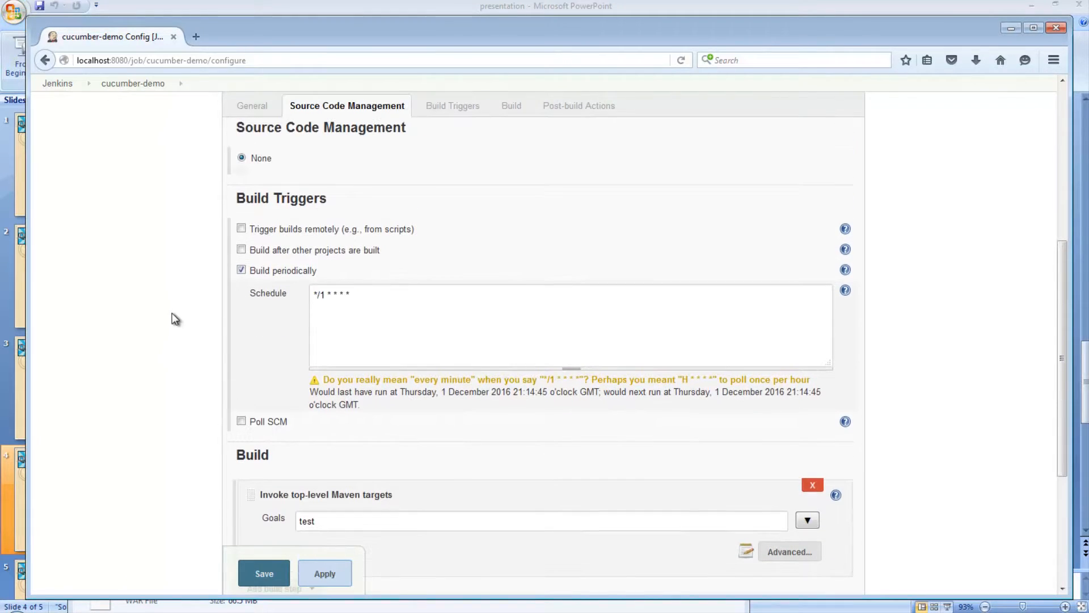
Save the cucumber-demo configuration and wait on its project page for scheduled builds.
{"action": "left_click", "coordinate": [262, 574]}
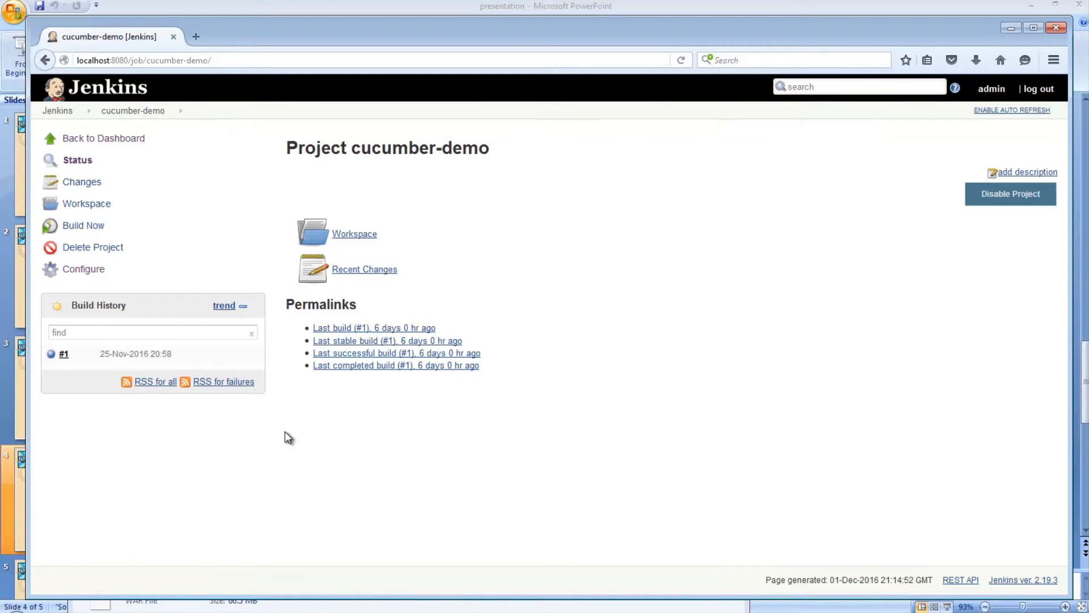
{"action": "mouse_move", "coordinate": [87, 347]}
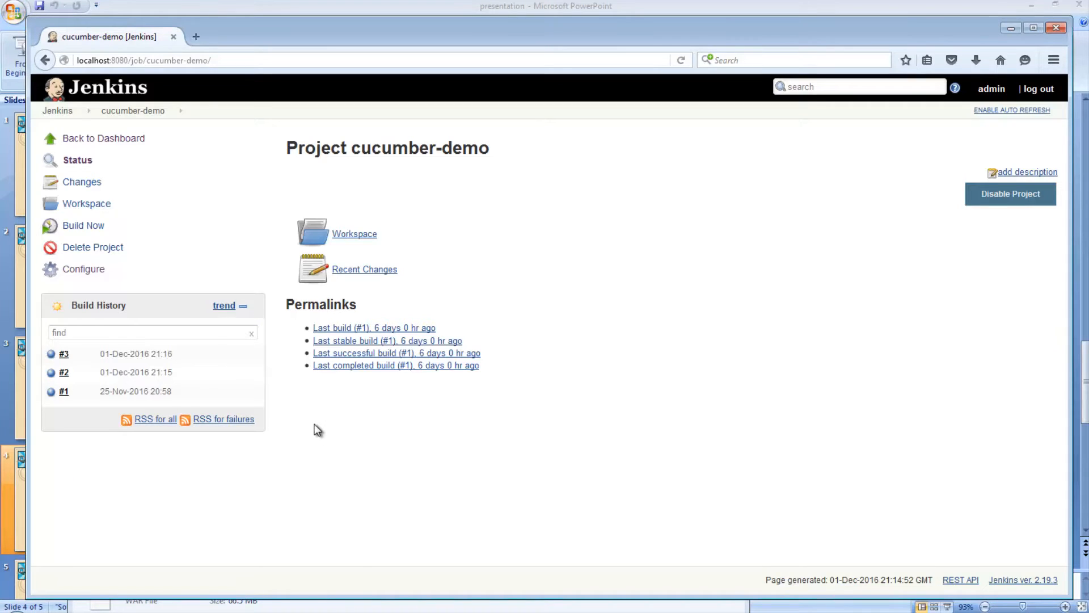
Reopen cucumber-demo's configuration, untick Build periodically, and save.
{"action": "left_click", "coordinate": [75, 273]}
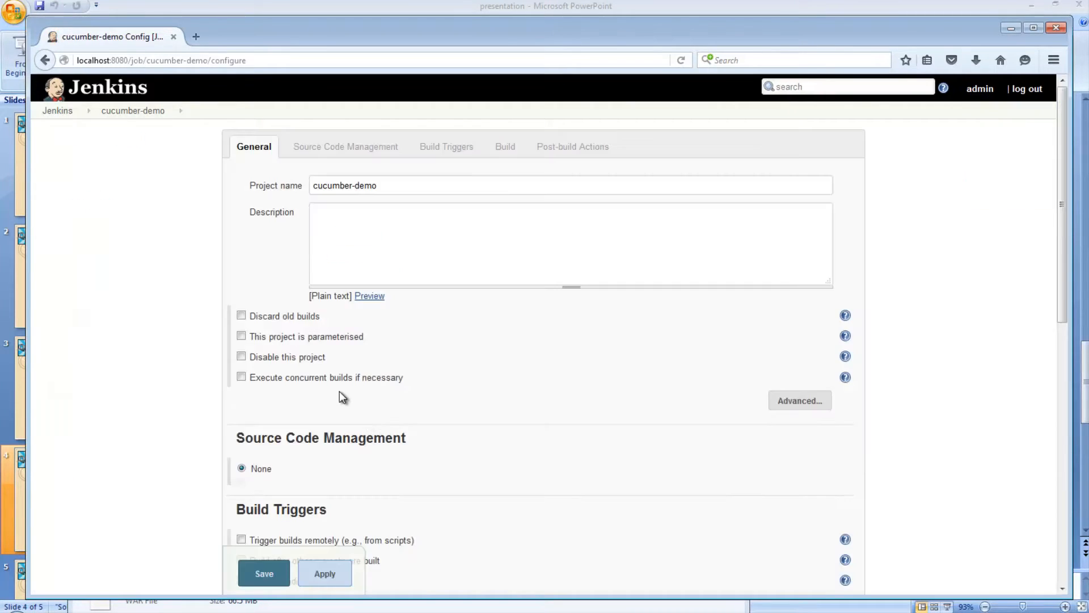
{"action": "scroll", "coordinate": [241, 389], "scroll_direction": "down", "scroll_amount": 3}
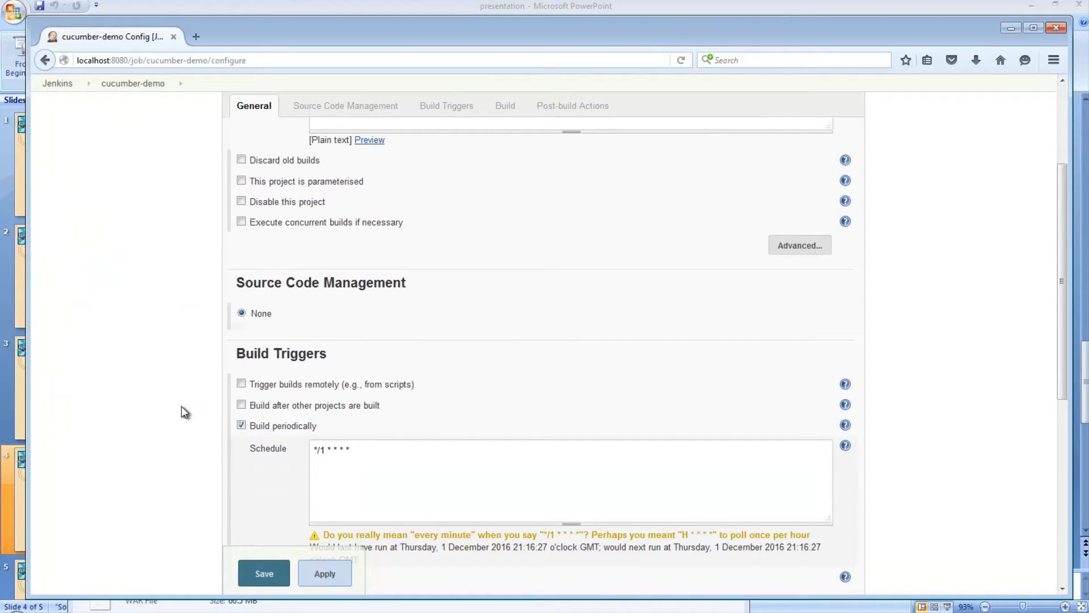
{"action": "left_click", "coordinate": [242, 426]}
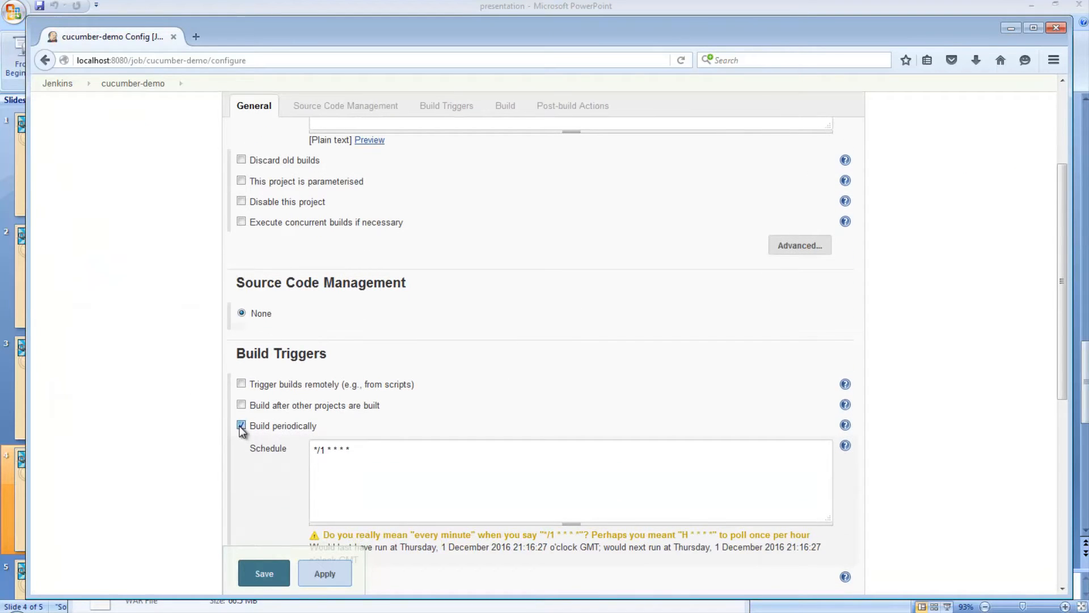
{"action": "left_click", "coordinate": [268, 579]}
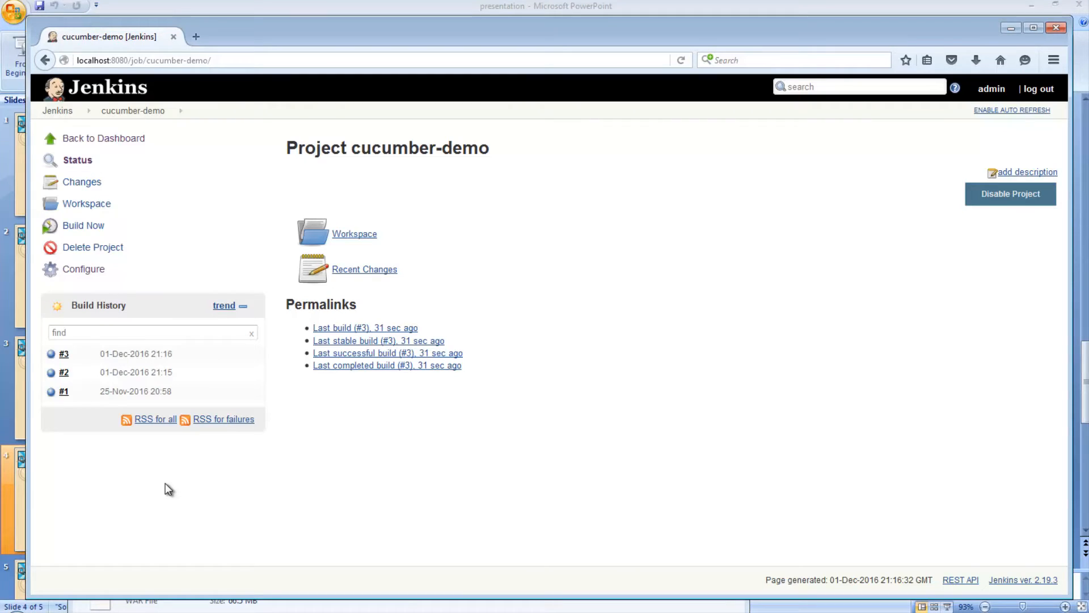